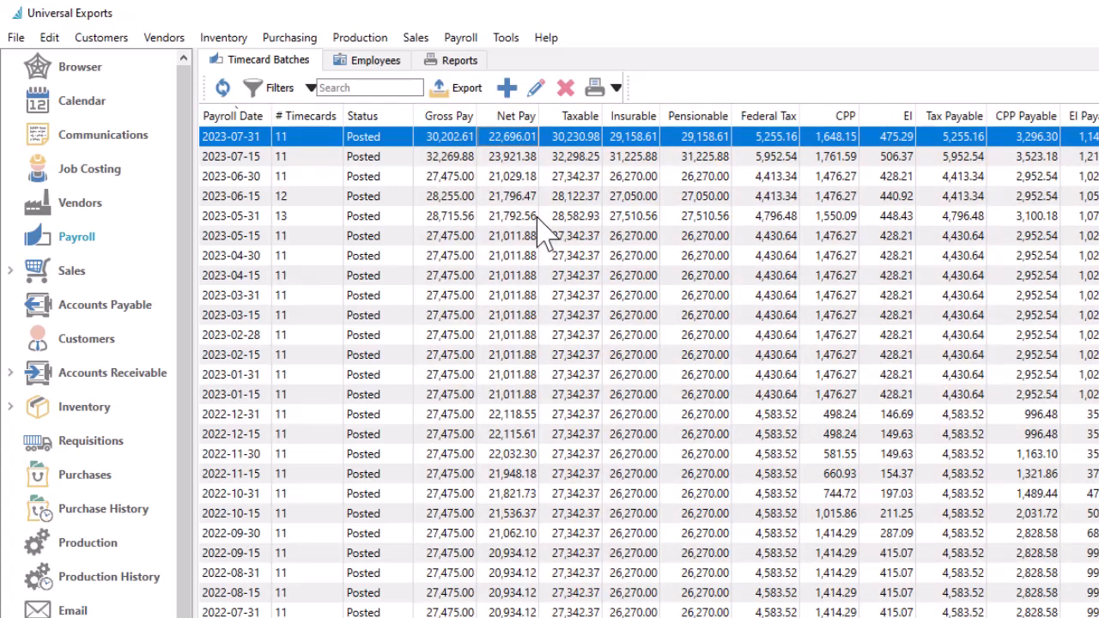
# Create a new timecard batch with payroll date 2023-08-15.
pyautogui.click(506, 88)
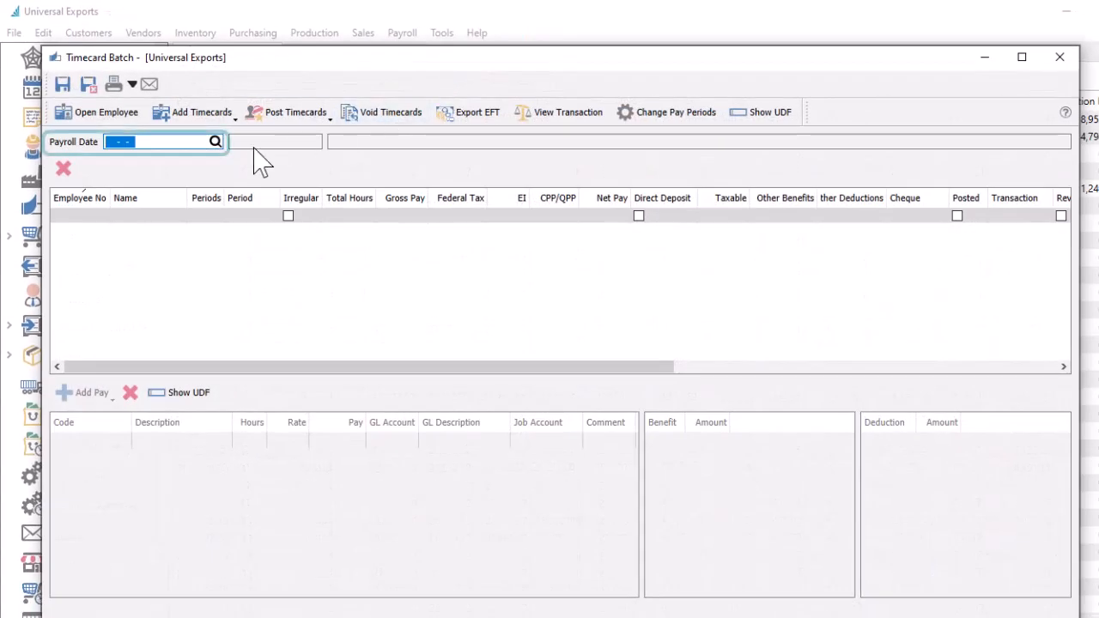
pyautogui.write('20230815')
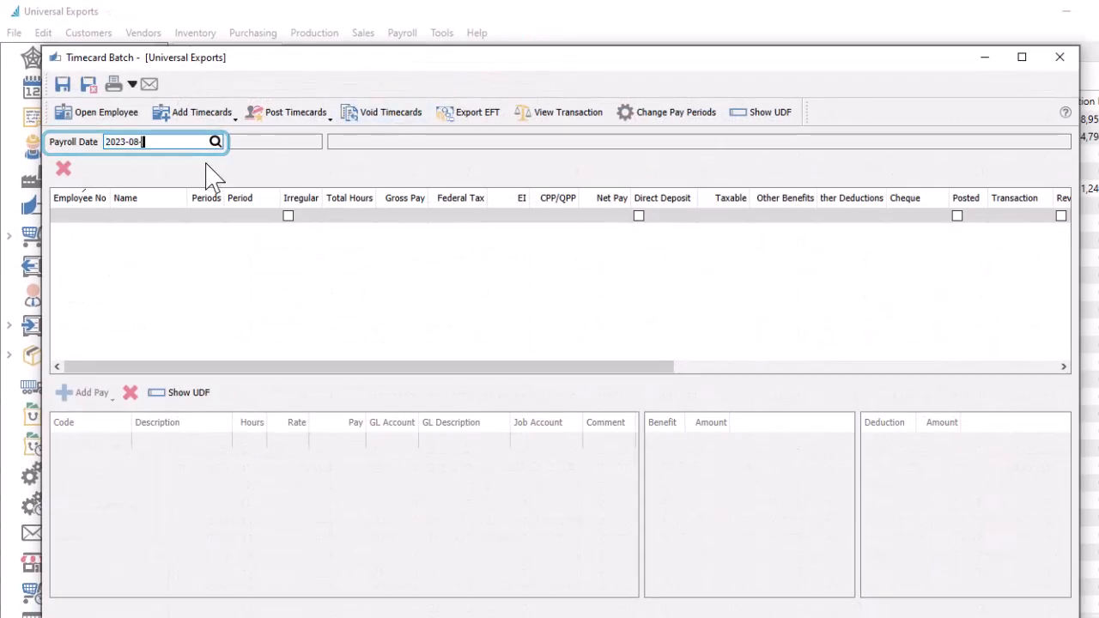
pyautogui.press('Tab')
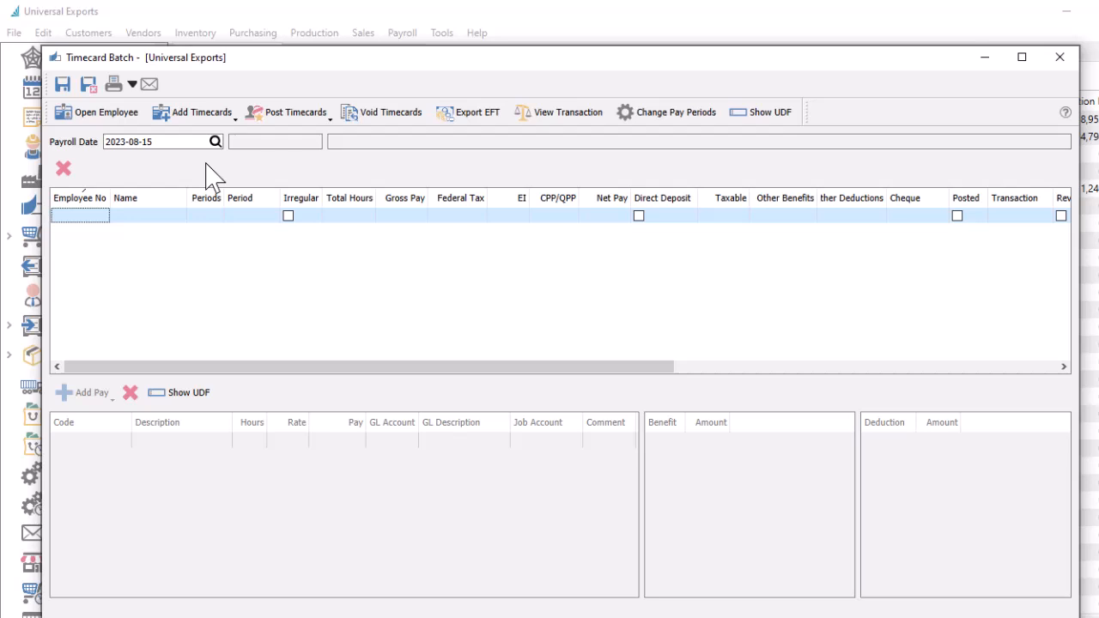
pyautogui.click(95, 217)
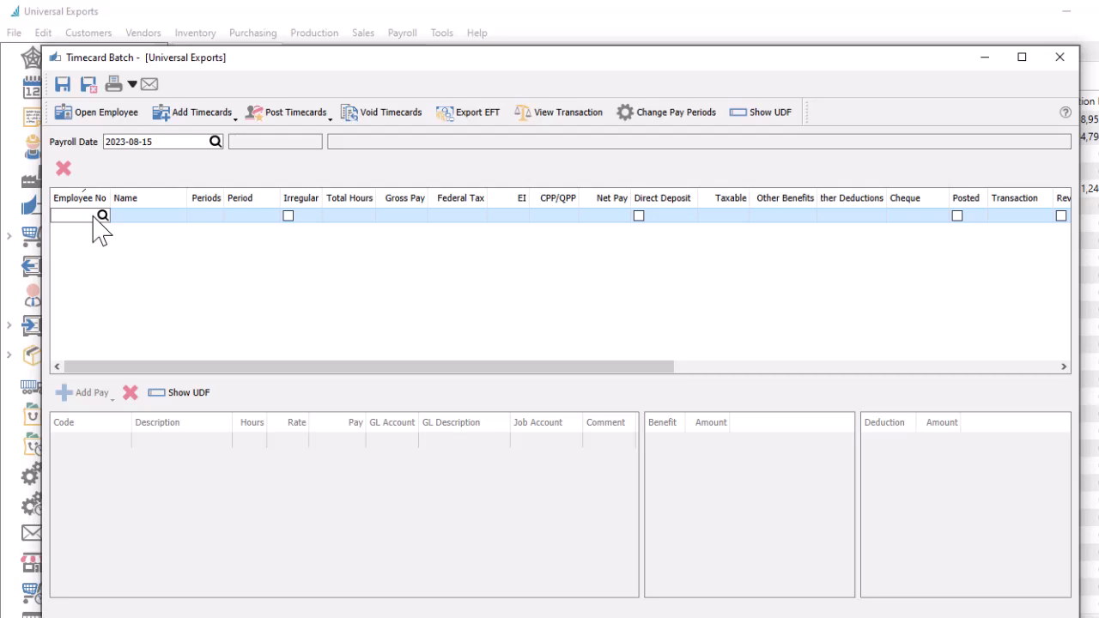
pyautogui.click(221, 120)
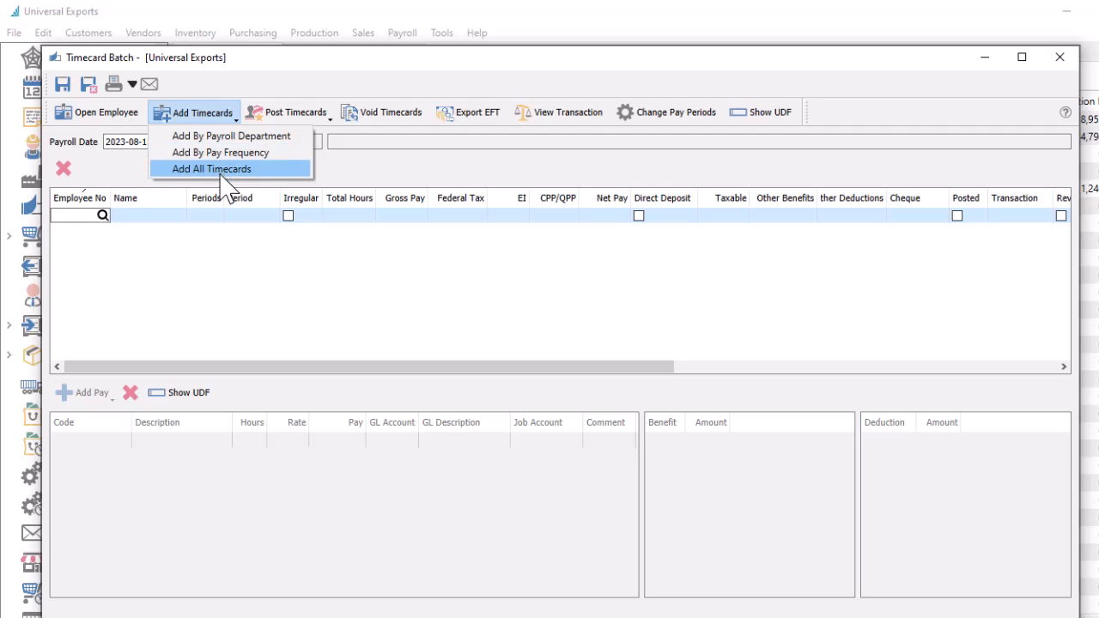
pyautogui.click(221, 170)
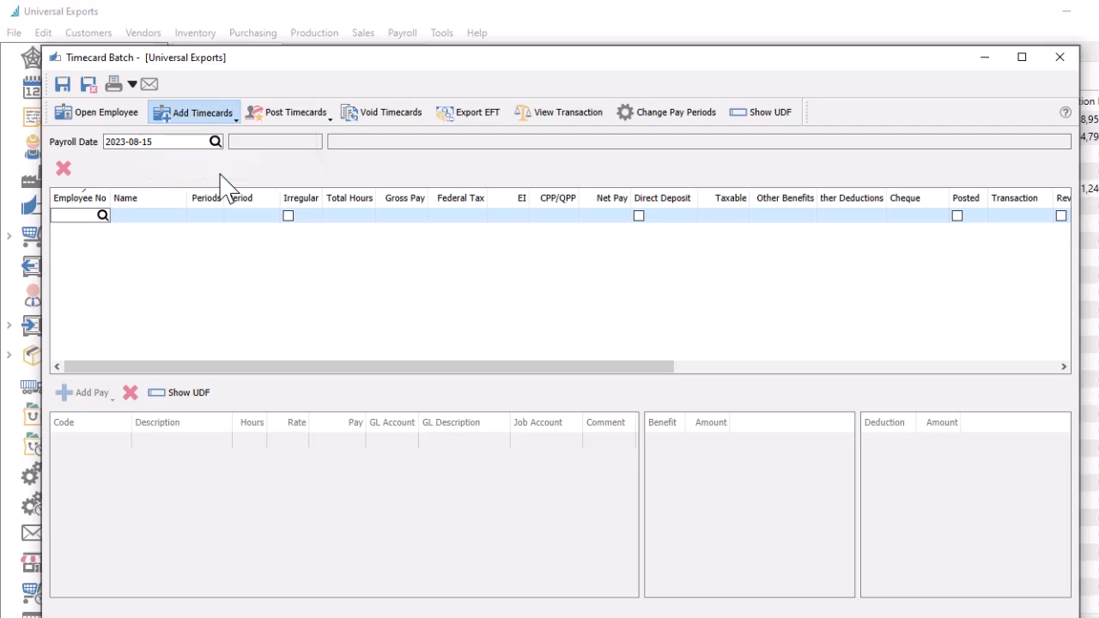
pyautogui.click(129, 247)
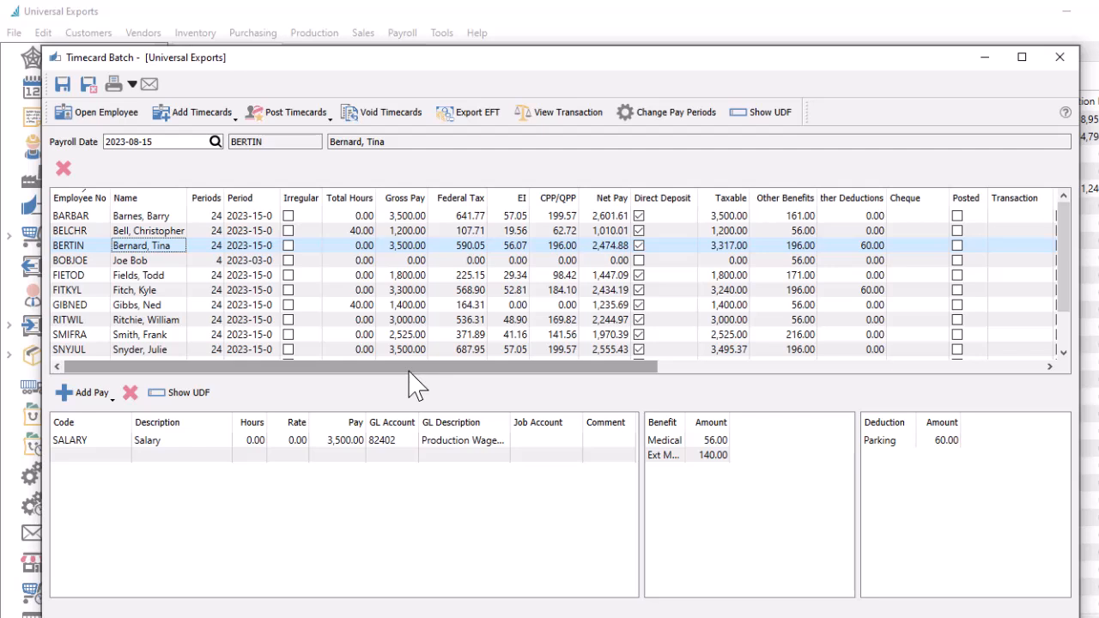
pyautogui.click(343, 439)
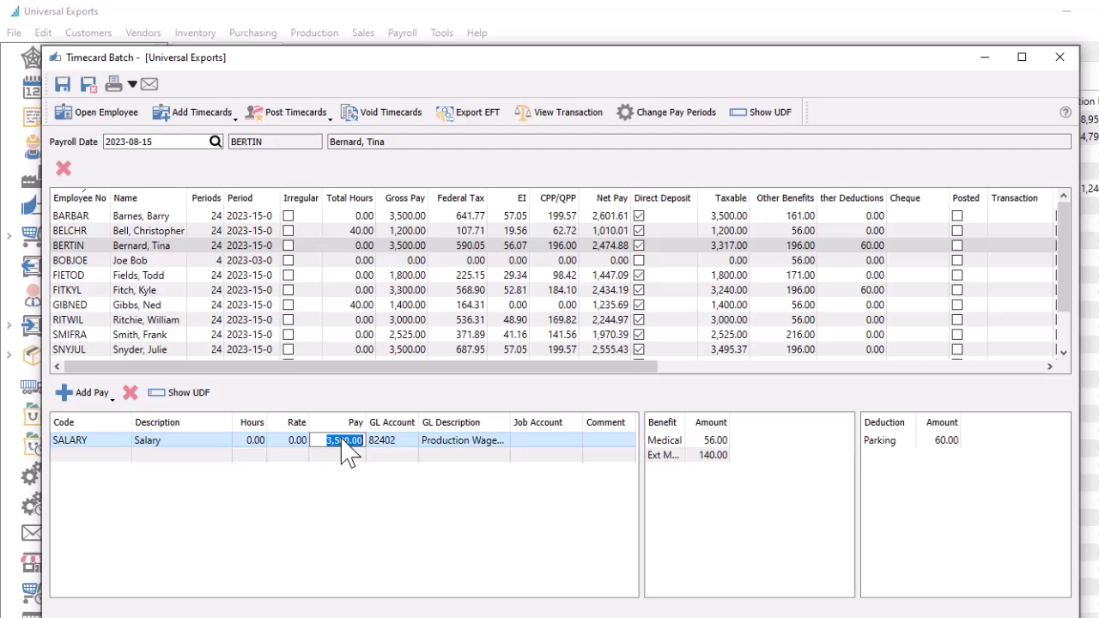
pyautogui.click(131, 459)
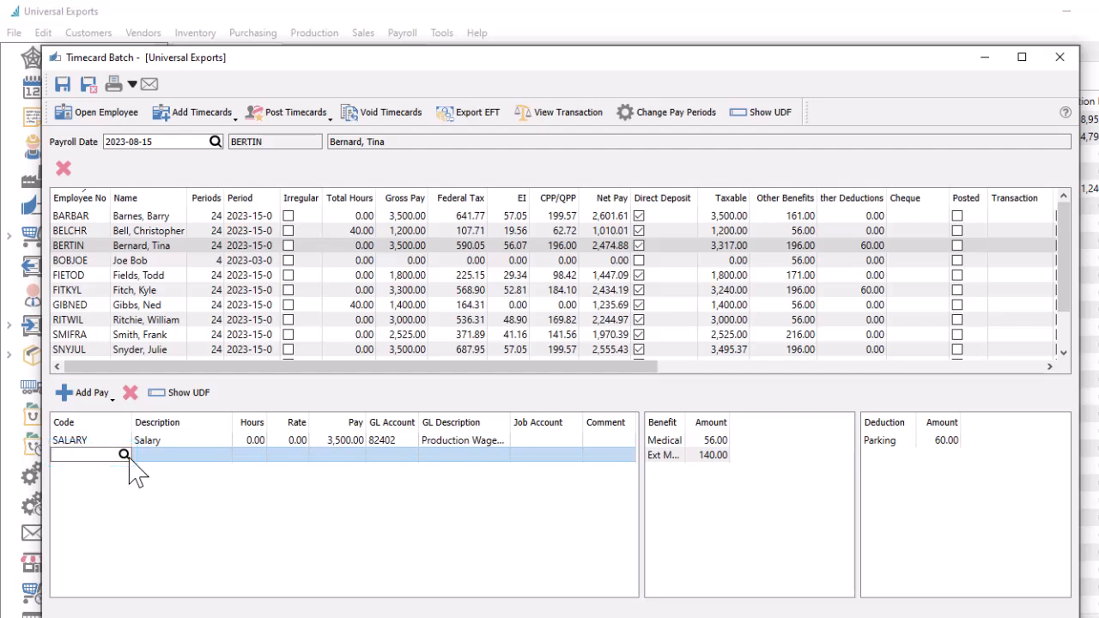
pyautogui.click(112, 400)
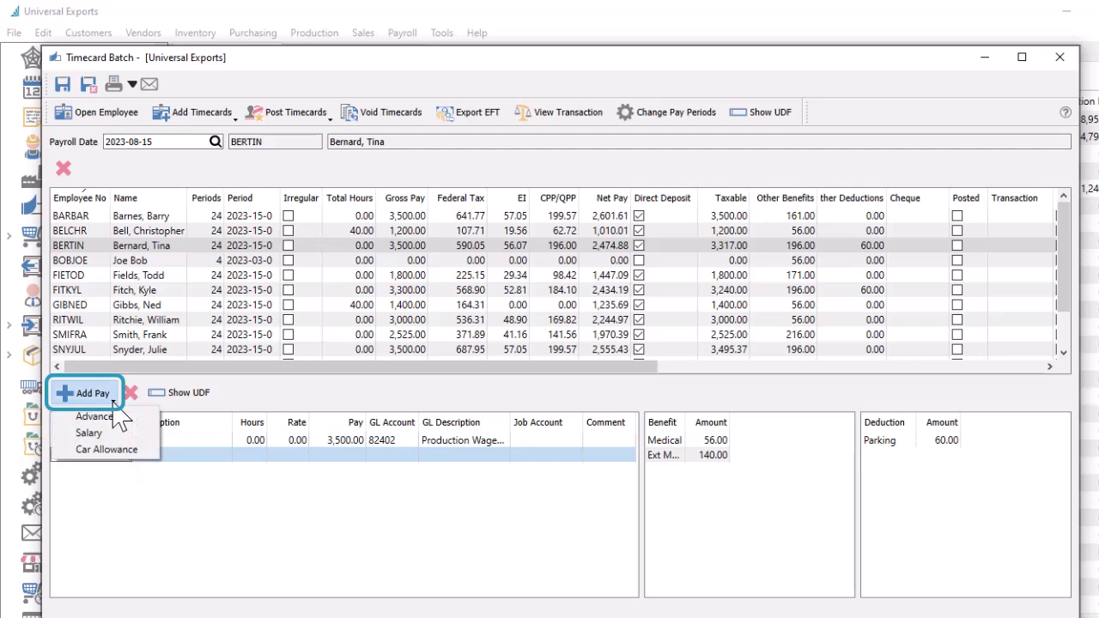
pyautogui.click(120, 449)
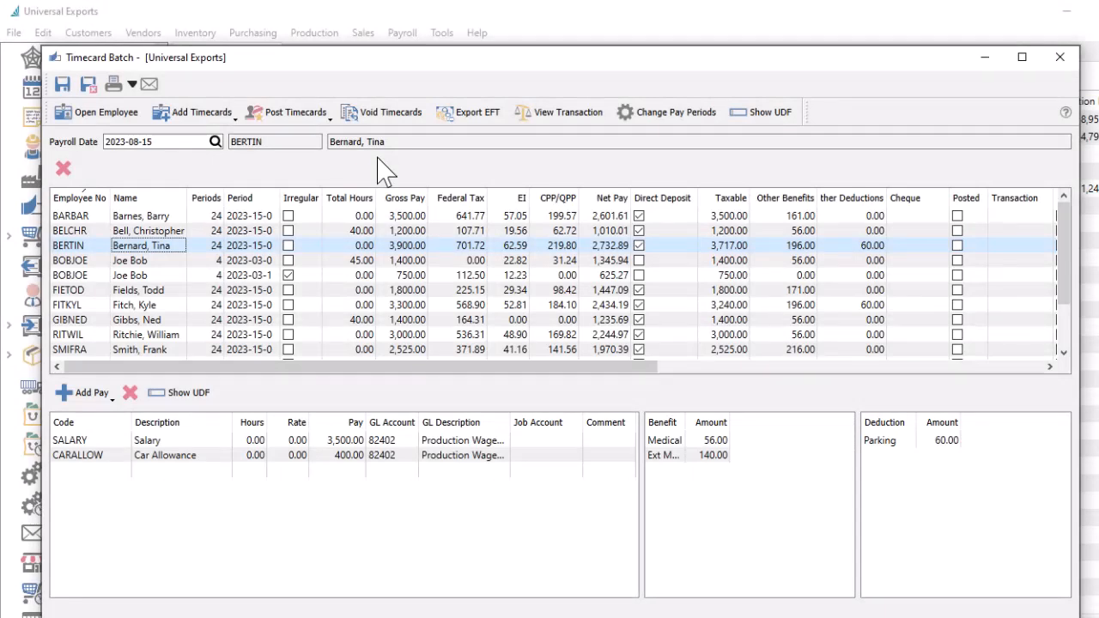
pyautogui.click(456, 245)
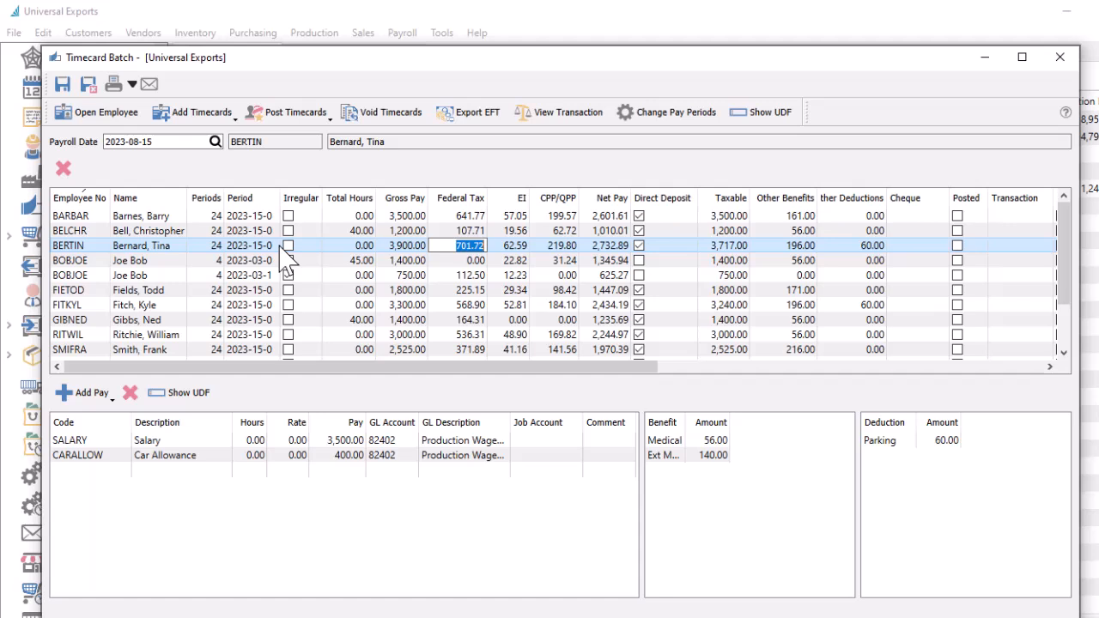
# Change the pay period to 4 for unposted timecards of employees with 4 pay periods.
pyautogui.click(180, 277)
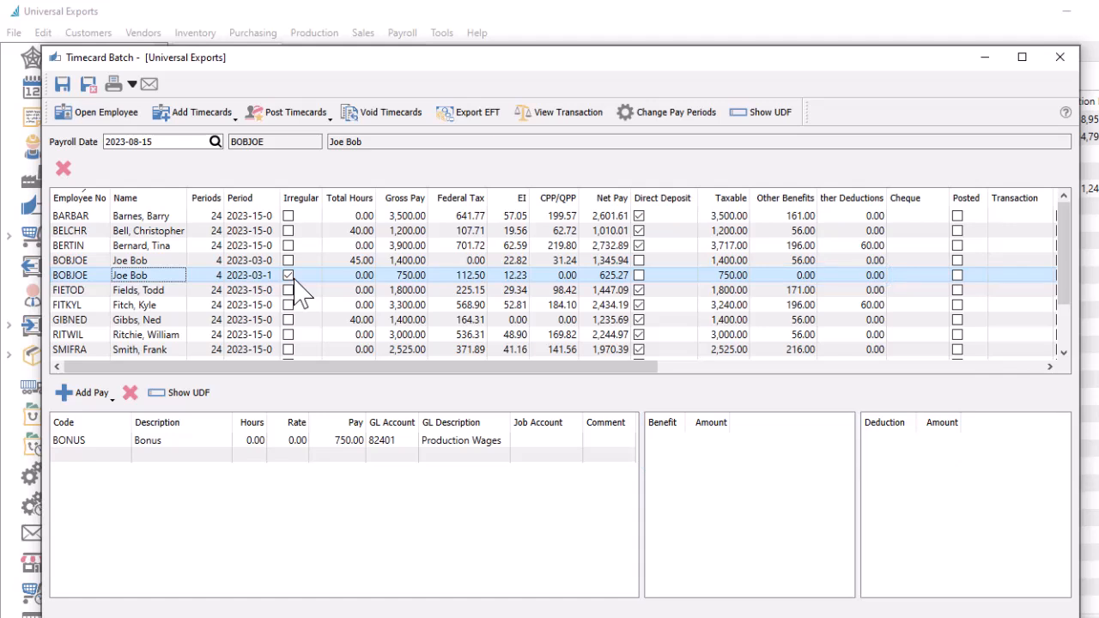
pyautogui.click(649, 138)
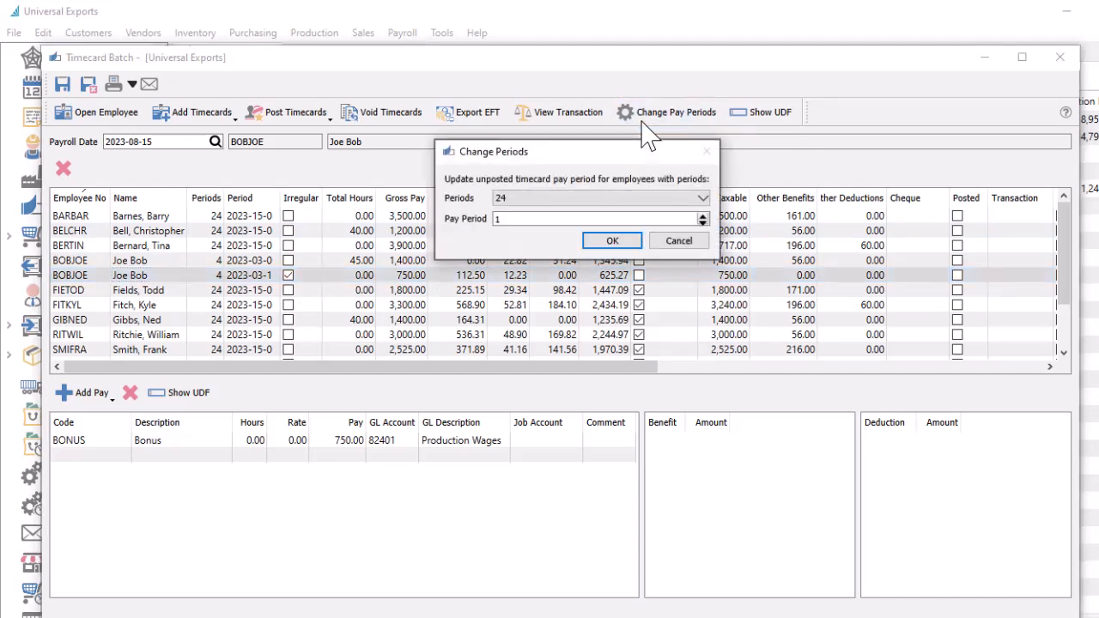
pyautogui.click(622, 199)
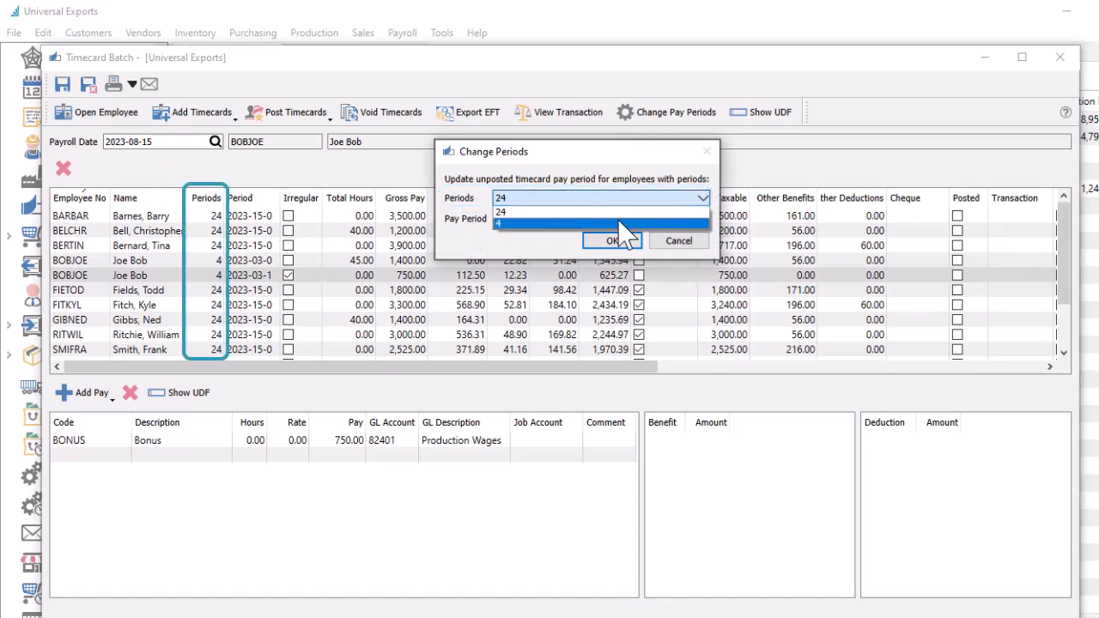
pyautogui.click(622, 223)
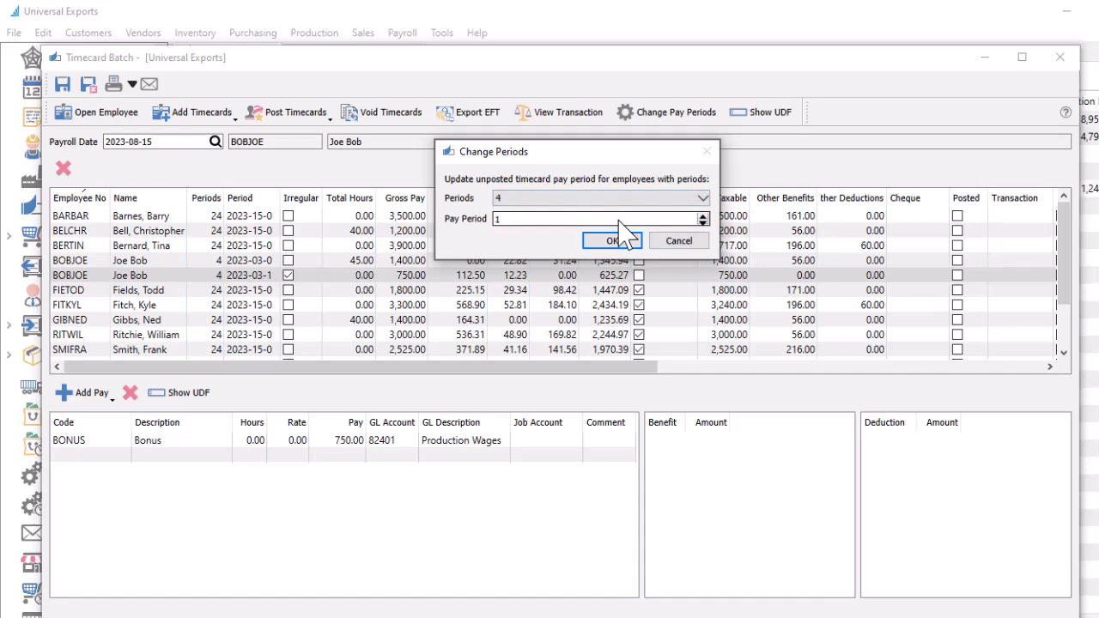
pyautogui.doubleClick(620, 220)
pyautogui.write('4')
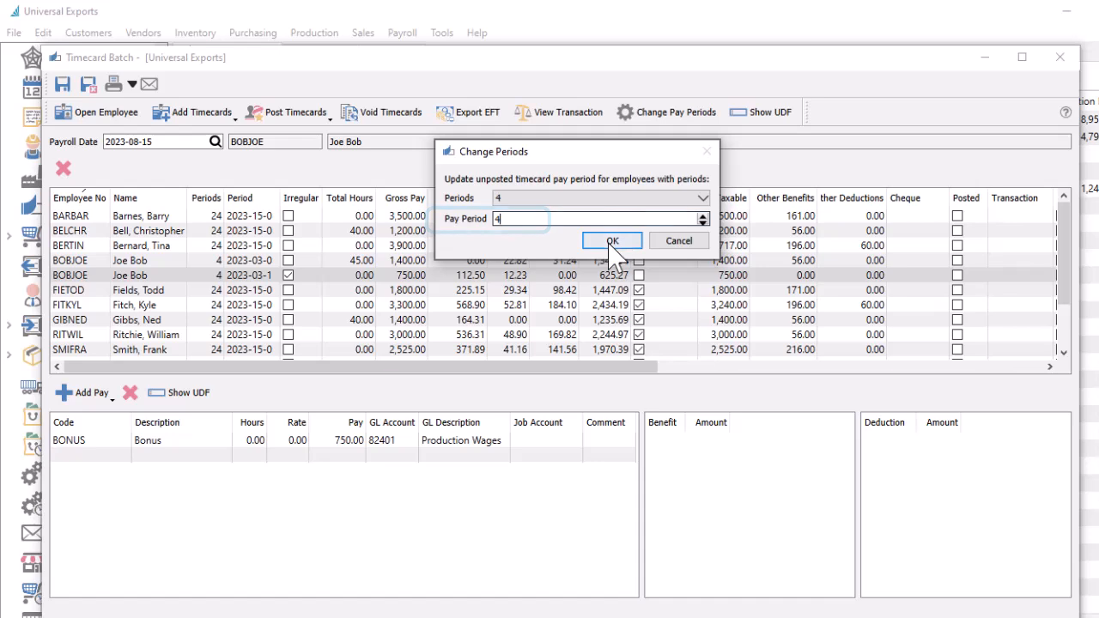
pyautogui.click(611, 241)
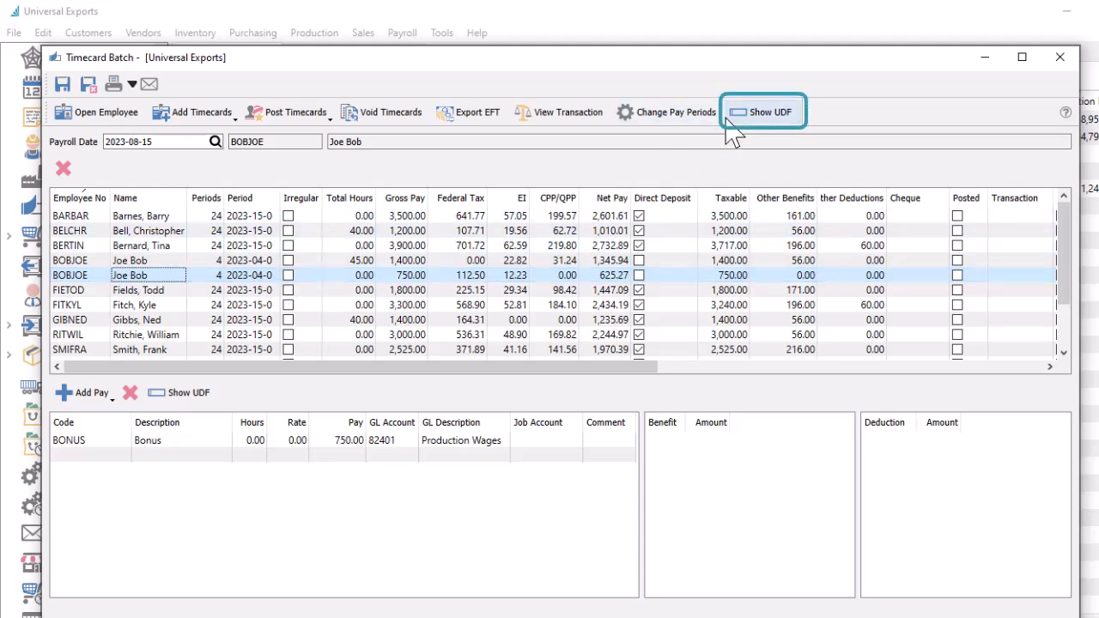
pyautogui.click(219, 412)
pyautogui.click(183, 249)
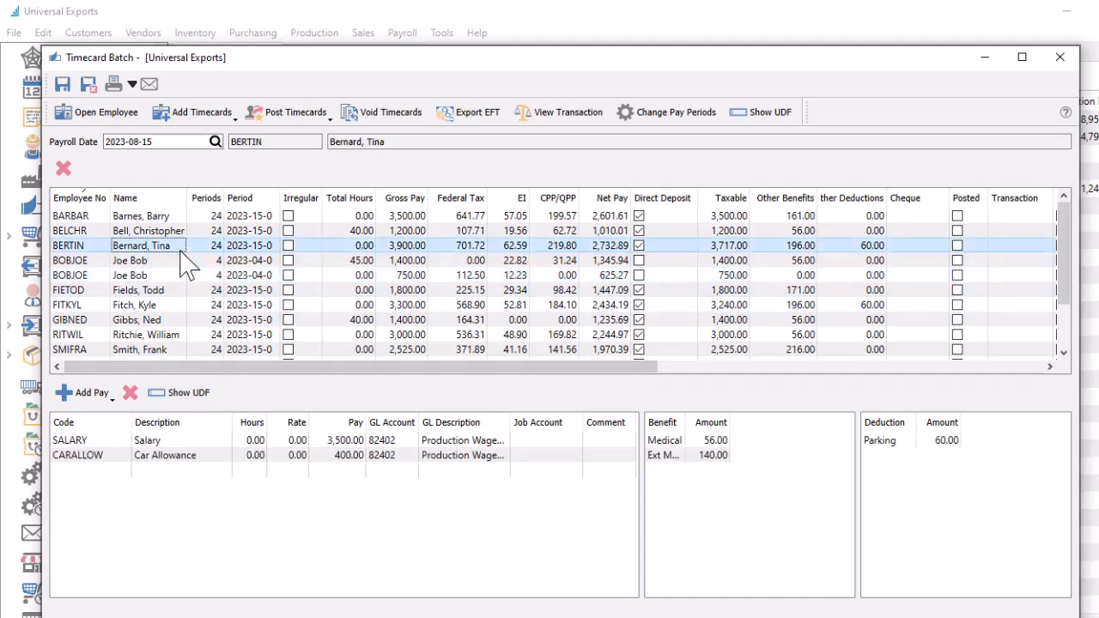
pyautogui.click(129, 120)
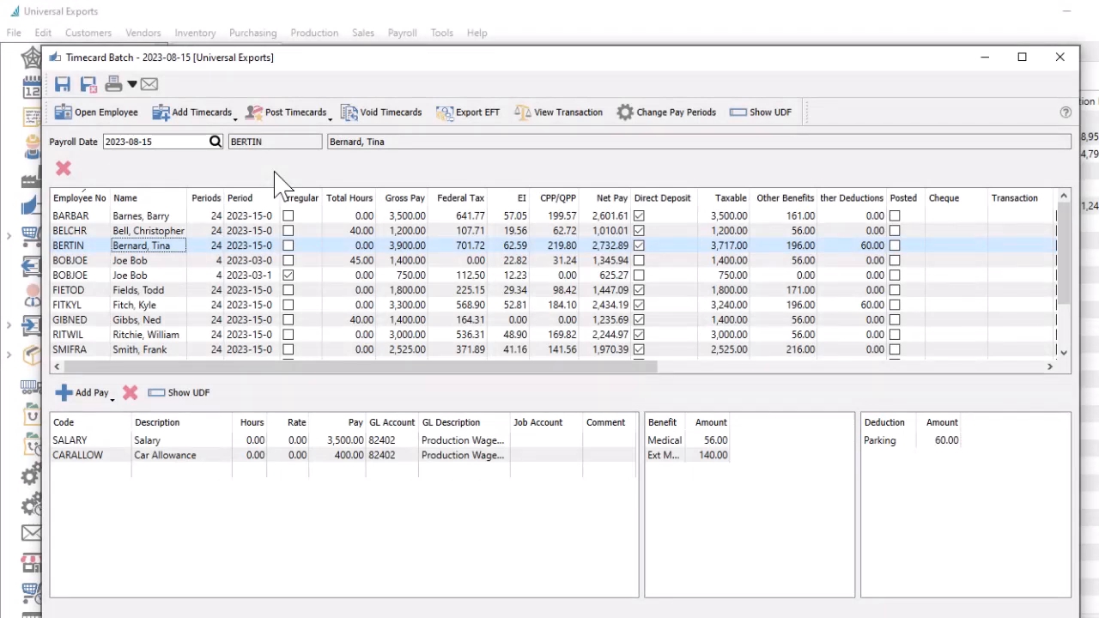
# Post only Joe Bob's two selected timecards, cancelling the report printing that follows.
pyautogui.click(330, 122)
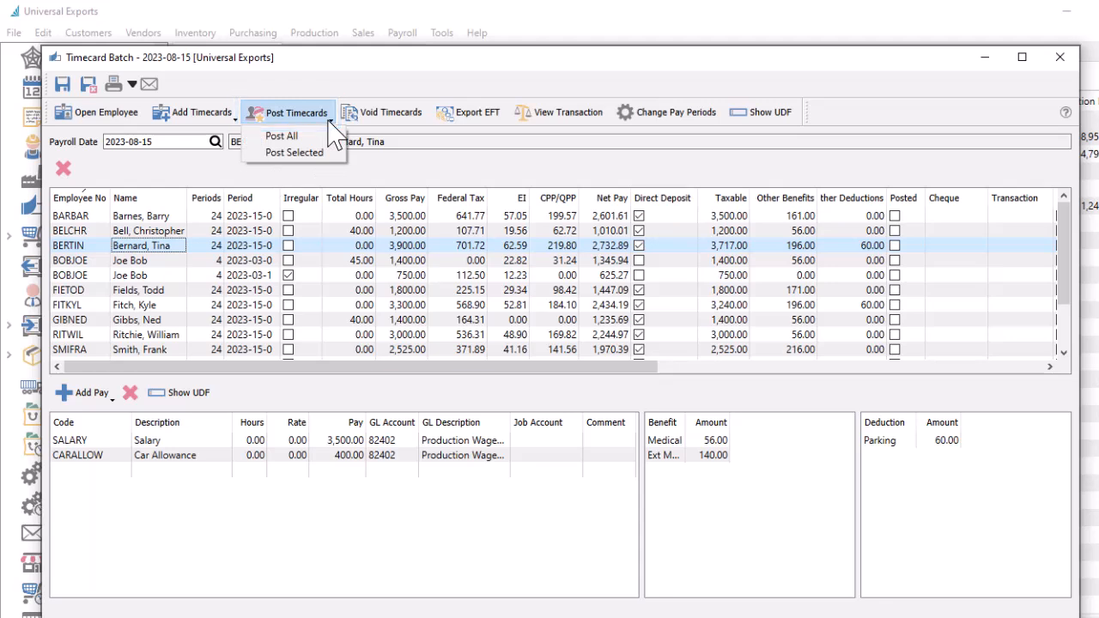
pyautogui.click(329, 120)
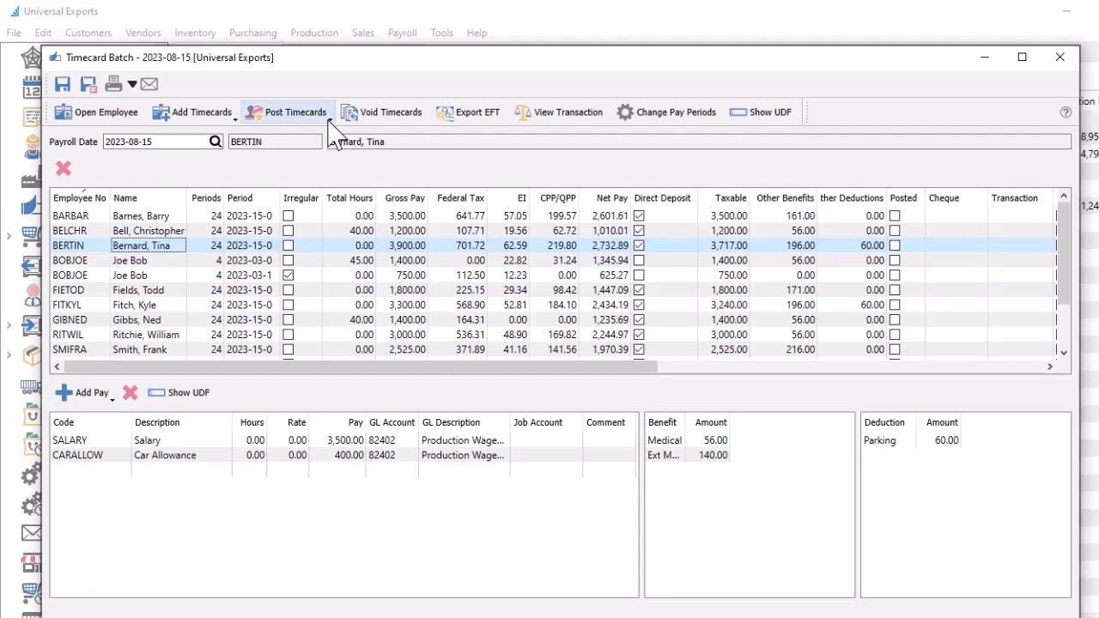
pyautogui.click(658, 263)
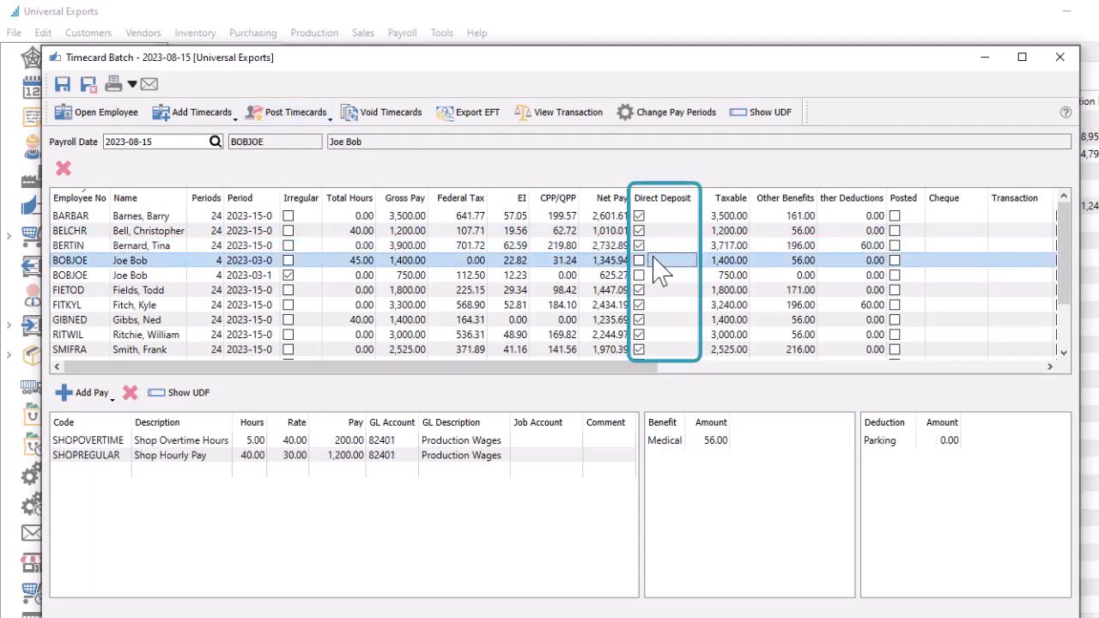
pyautogui.click(659, 275)
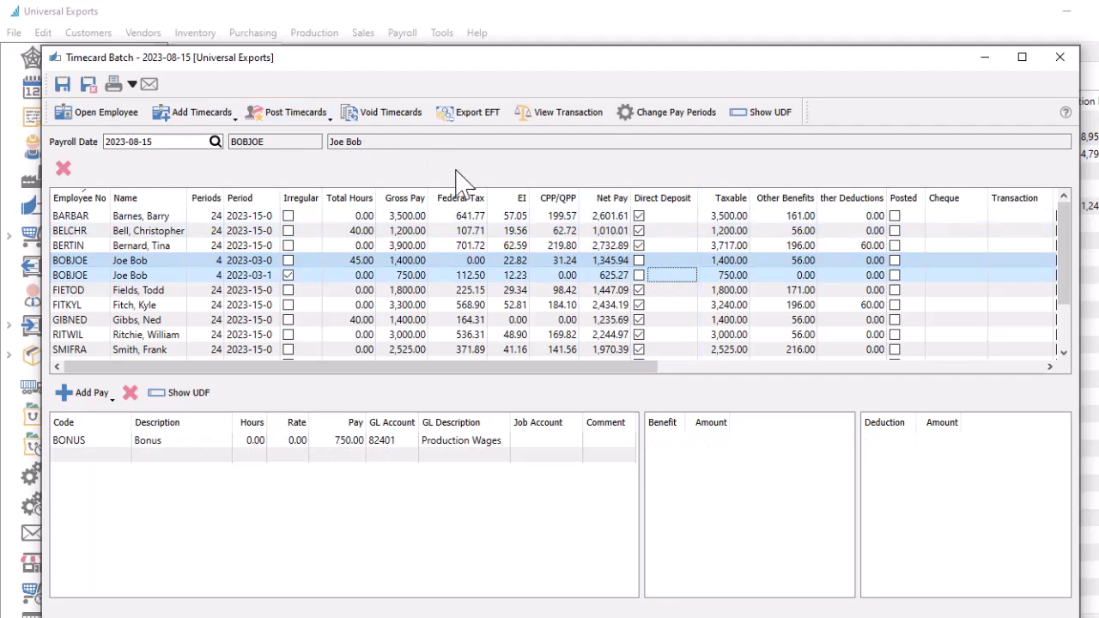
pyautogui.click(329, 117)
pyautogui.click(321, 155)
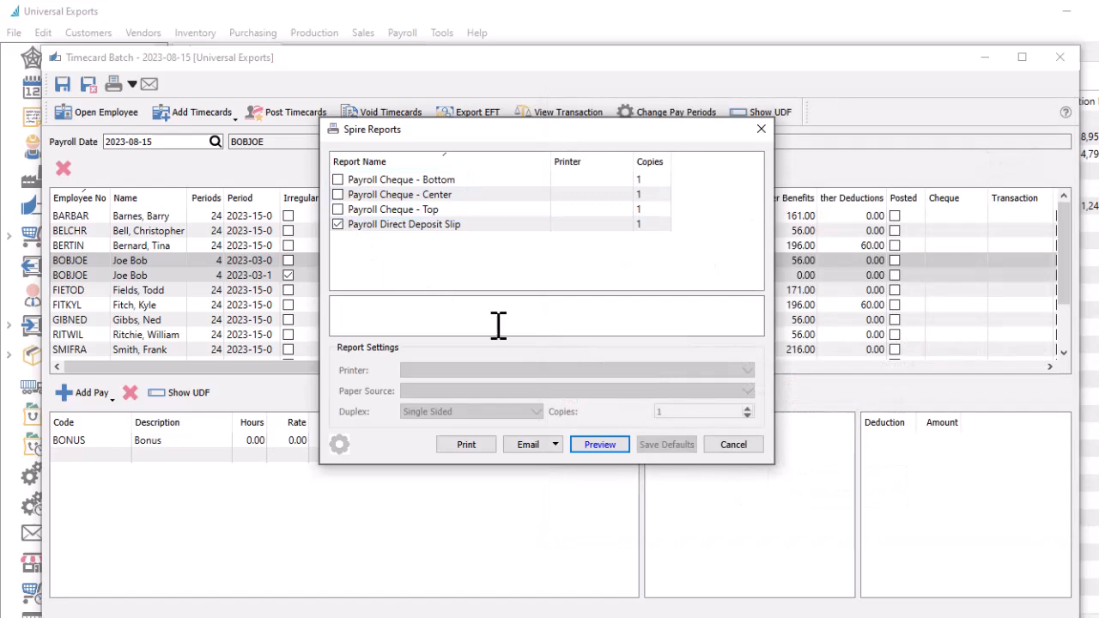
pyautogui.click(732, 445)
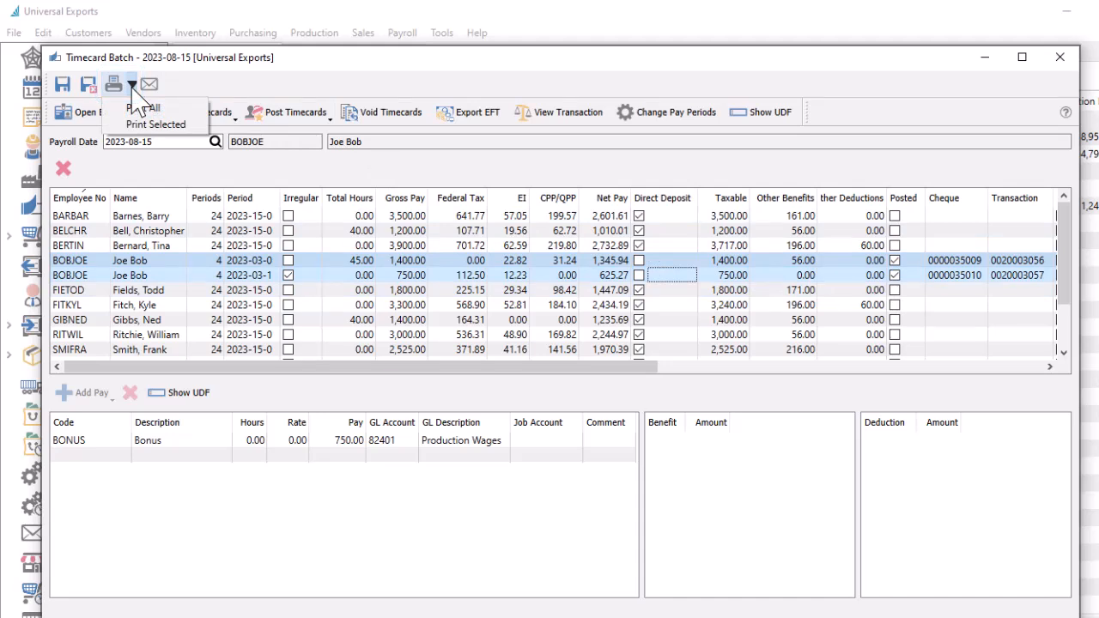
# Post all remaining timecards and email the Payroll Direct Deposit Slip reports, then close the reports dialog.
pyautogui.click(133, 86)
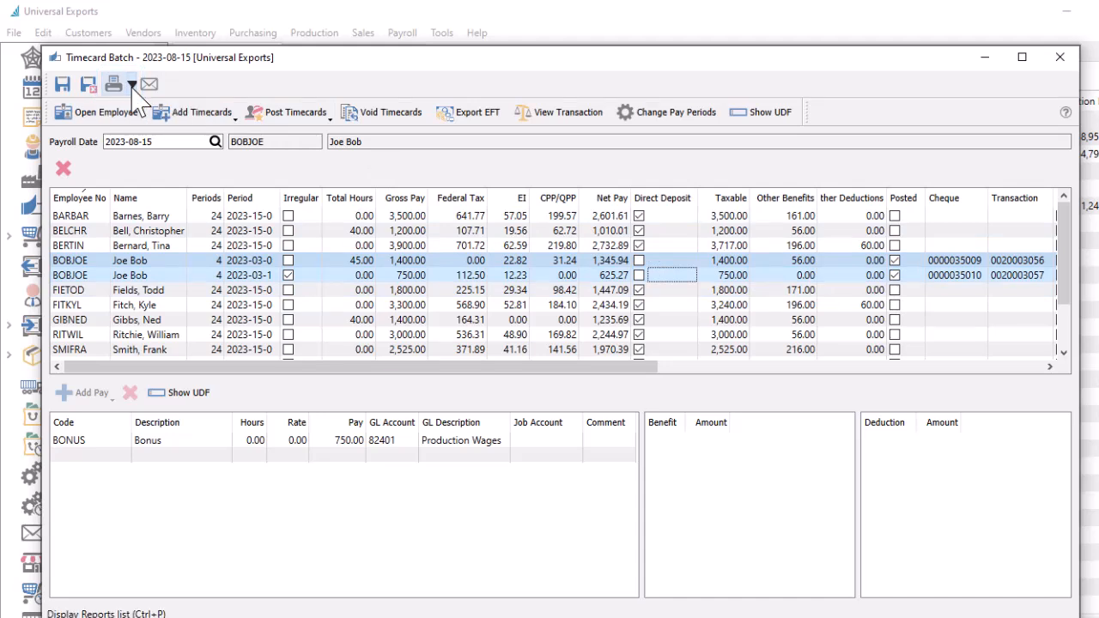
pyautogui.click(329, 120)
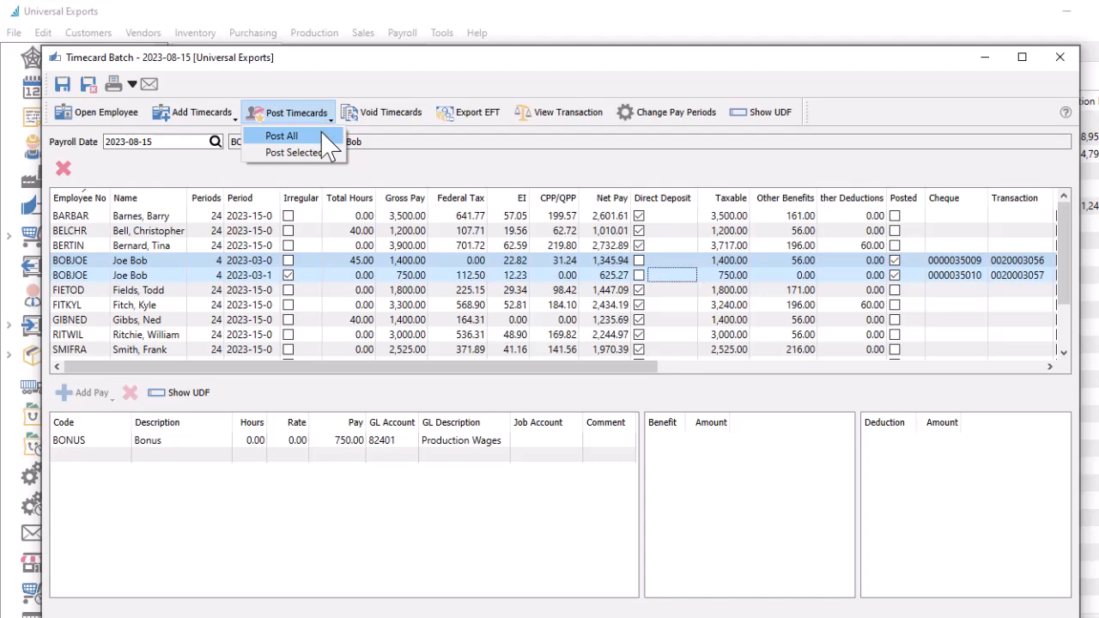
pyautogui.click(323, 135)
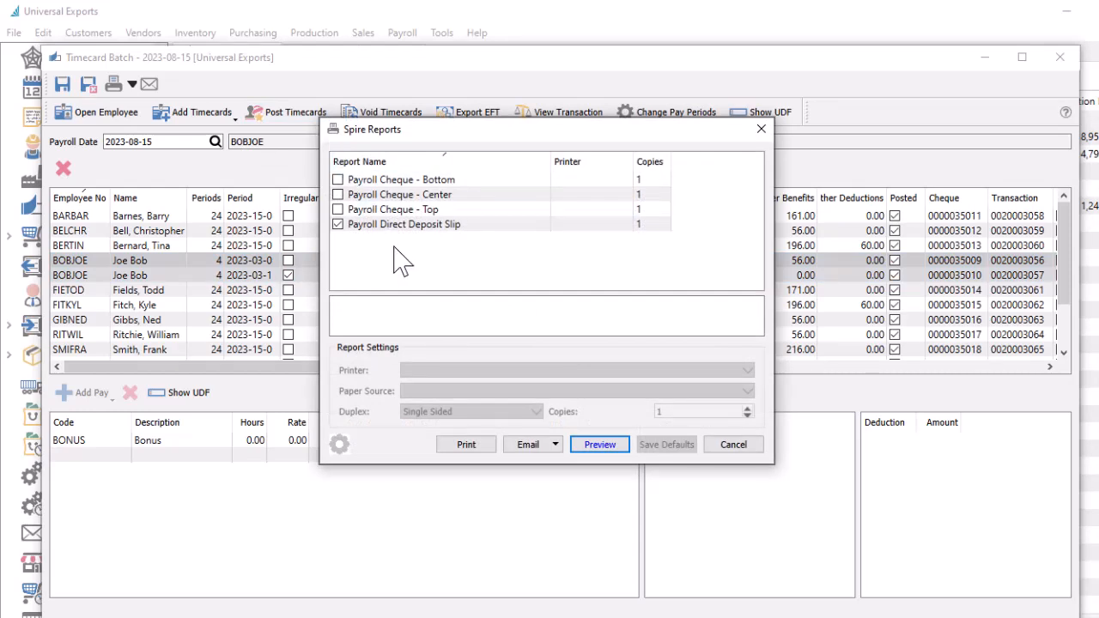
pyautogui.click(520, 445)
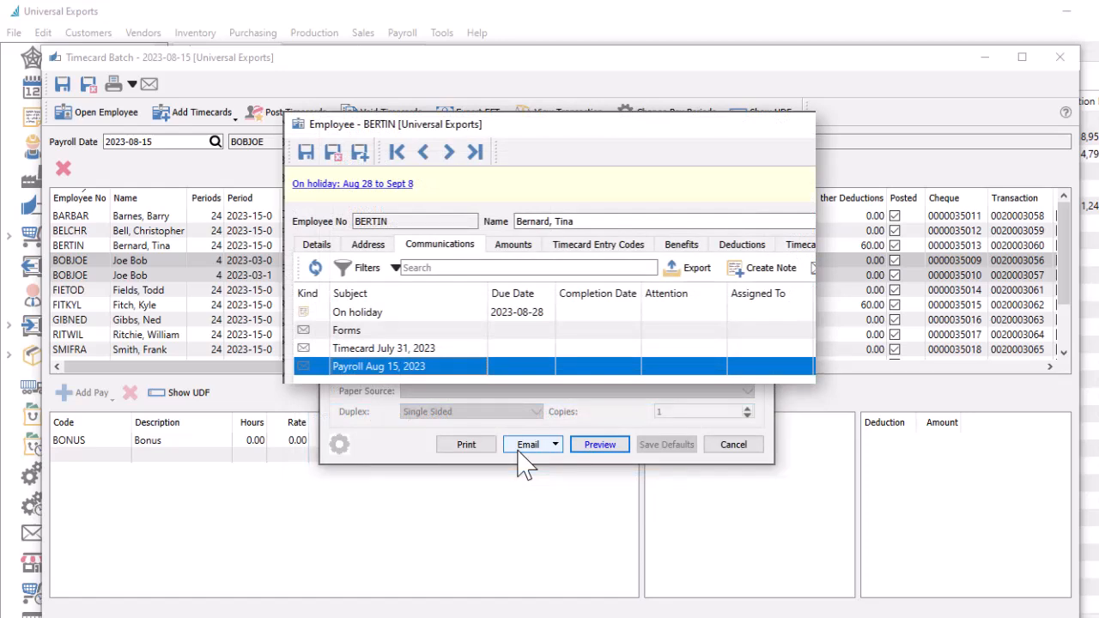
pyautogui.click(717, 447)
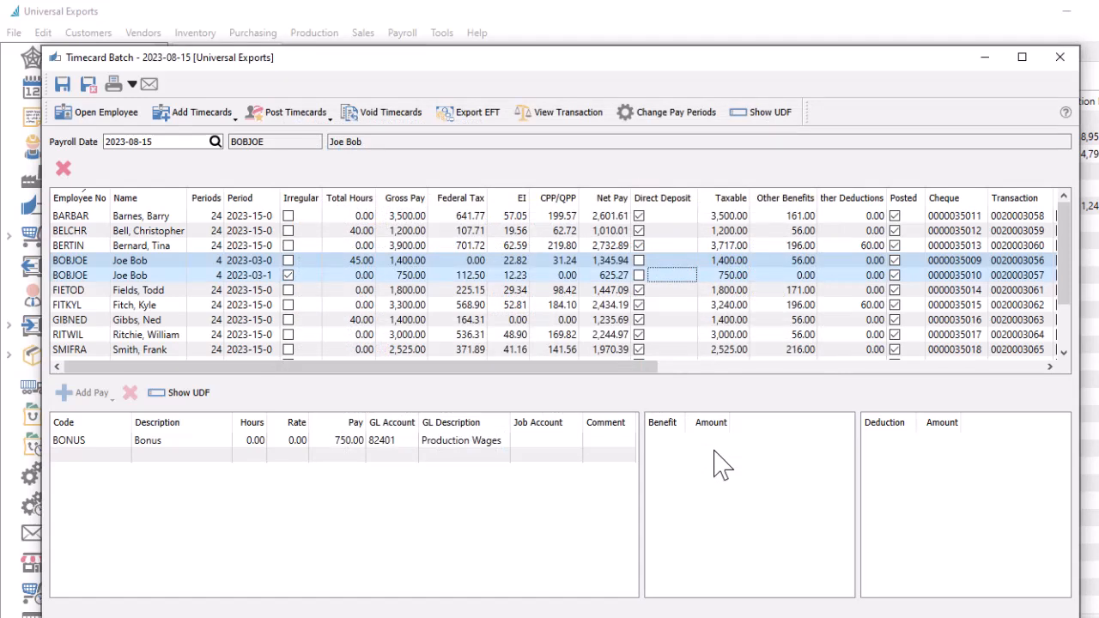
# Export the EFT direct deposit file using RBC - CPA005 settings, processed on 2023-08-15.
pyautogui.click(471, 120)
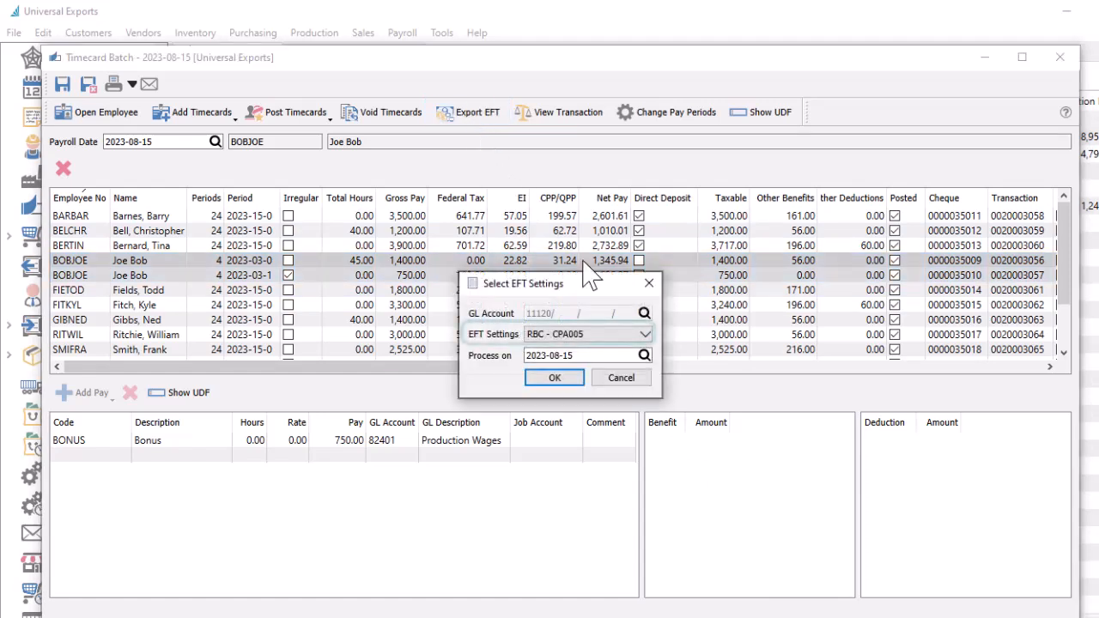
pyautogui.click(645, 338)
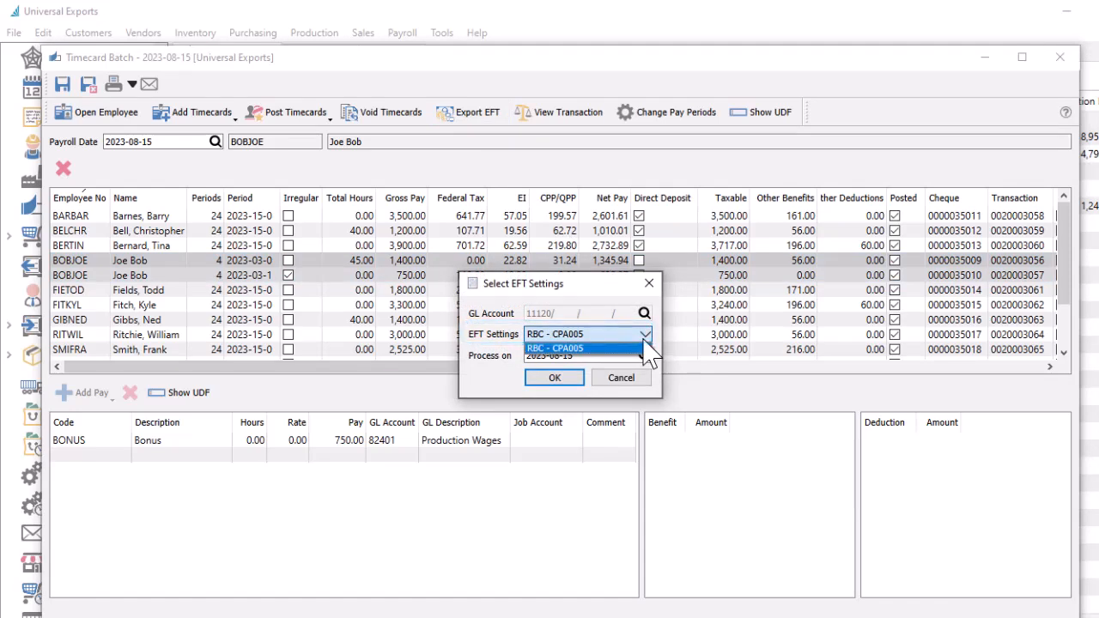
pyautogui.click(646, 346)
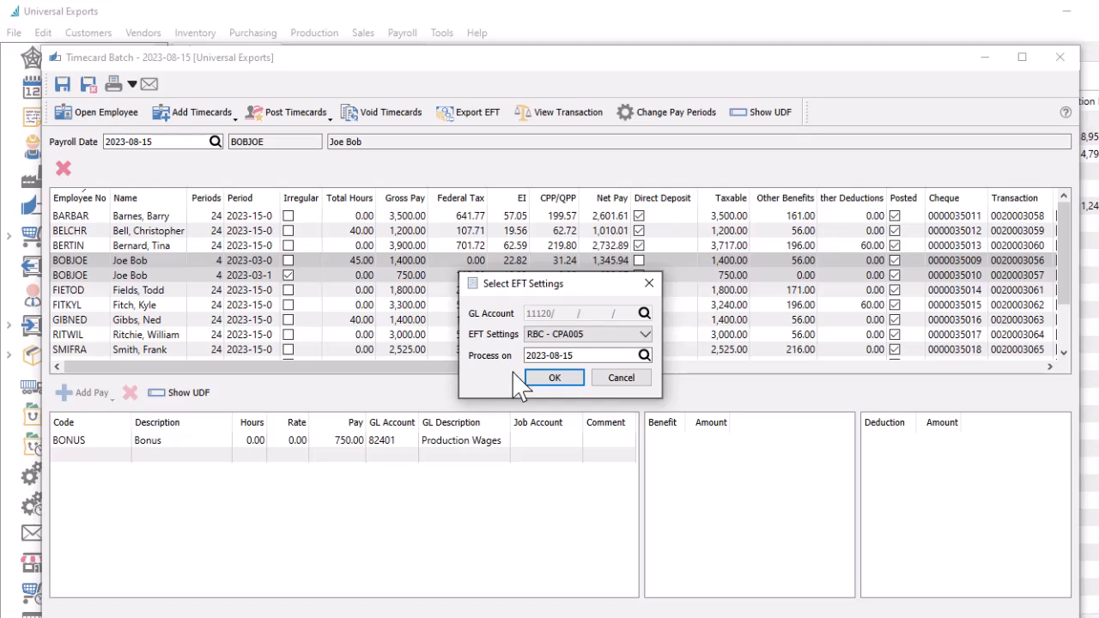
pyautogui.click(557, 378)
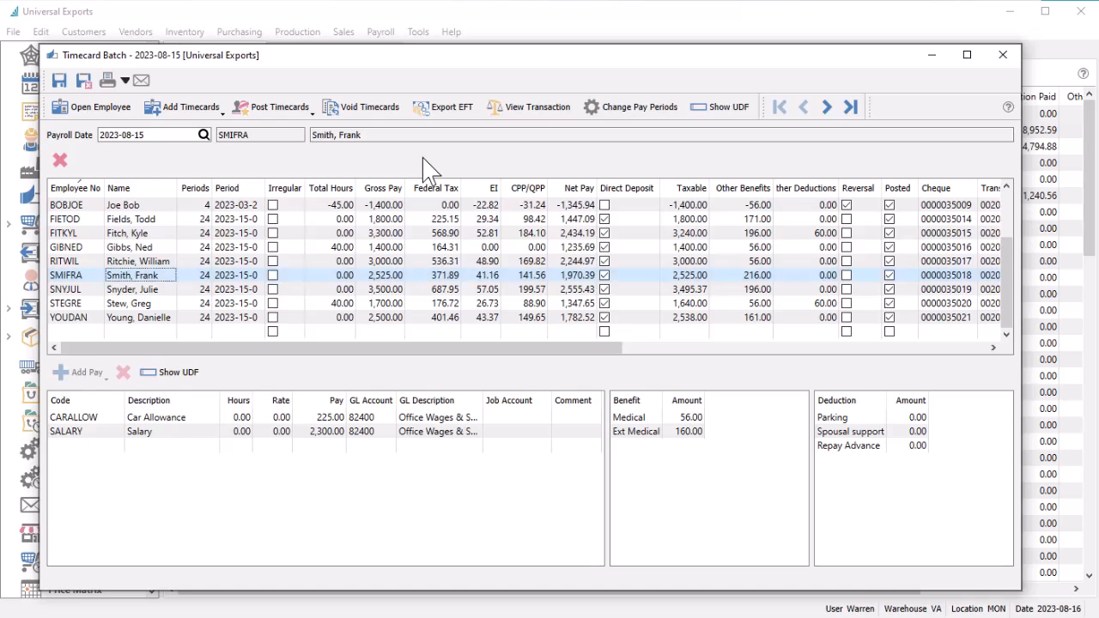
pyautogui.click(508, 118)
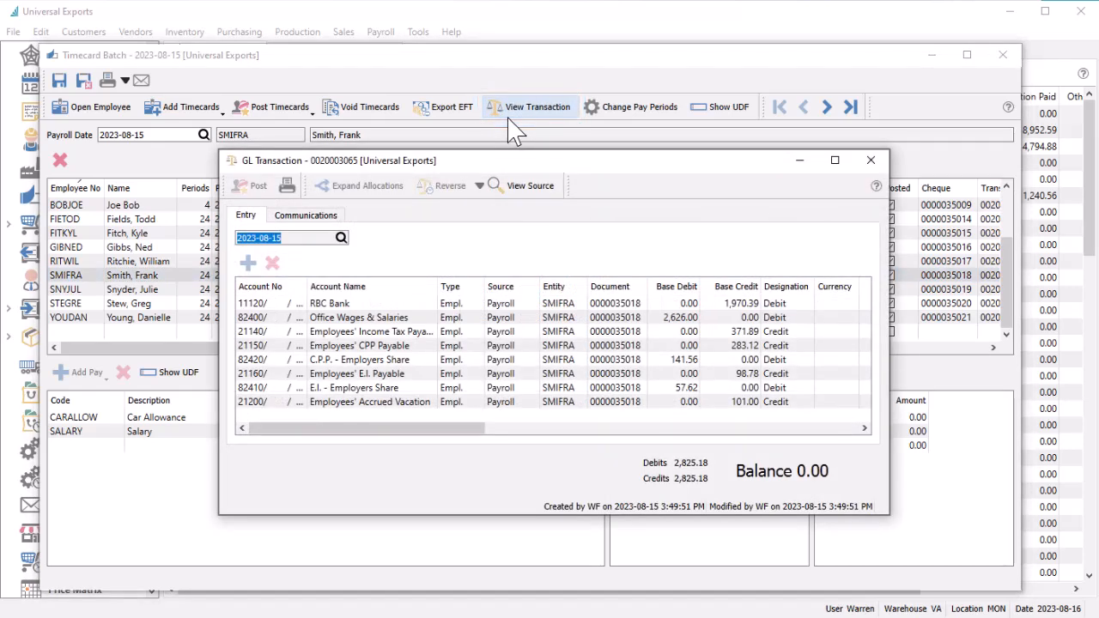
pyautogui.press('Escape')
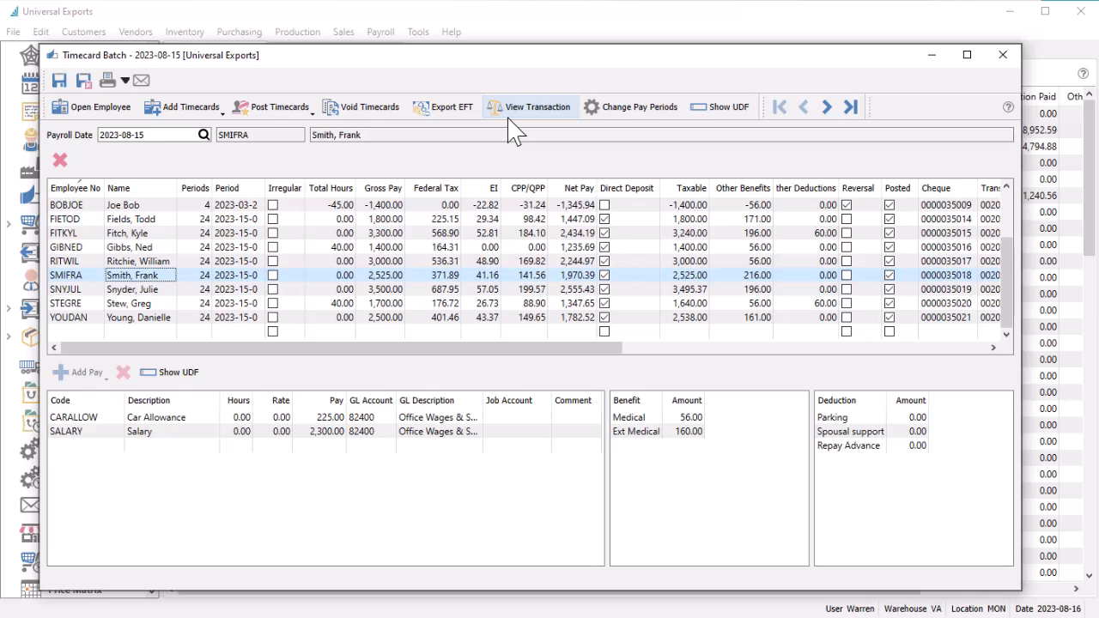
pyautogui.click(378, 111)
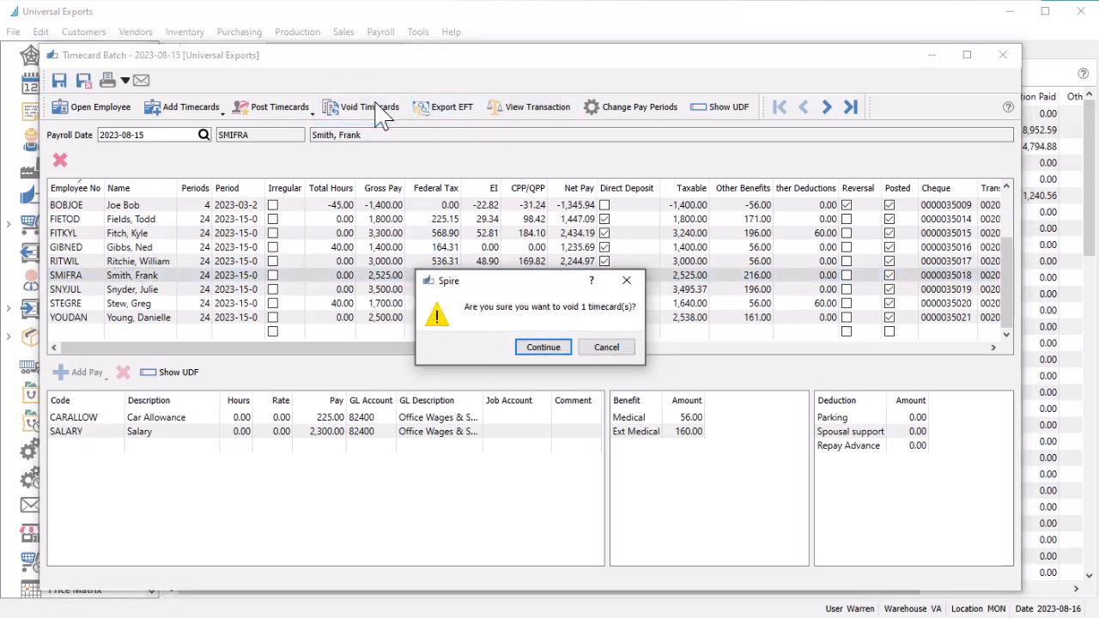
pyautogui.click(544, 348)
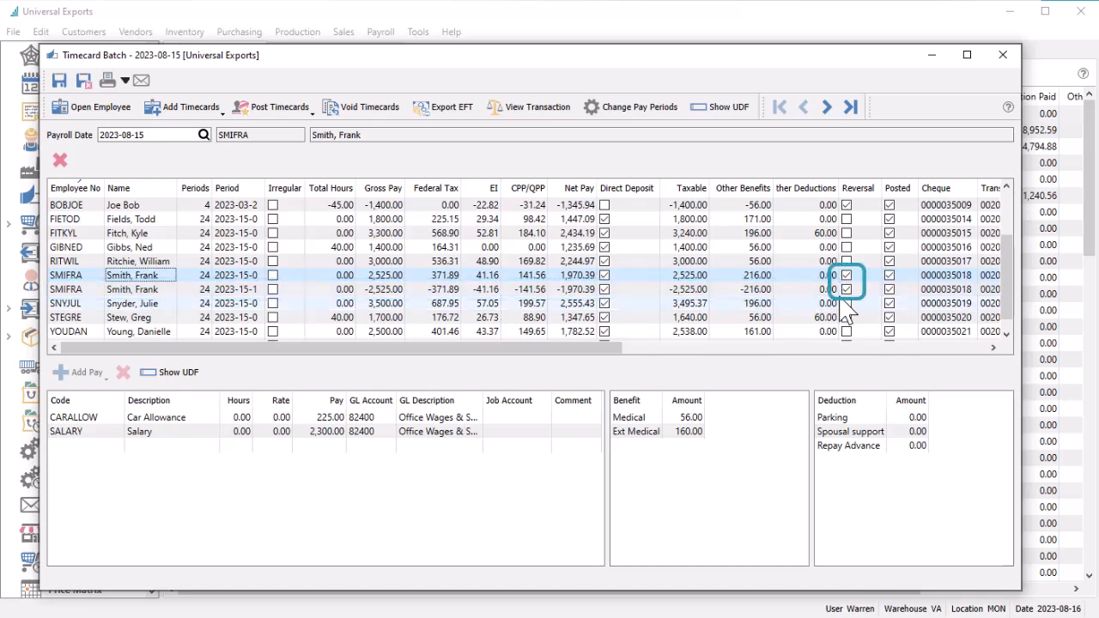
pyautogui.click(91, 341)
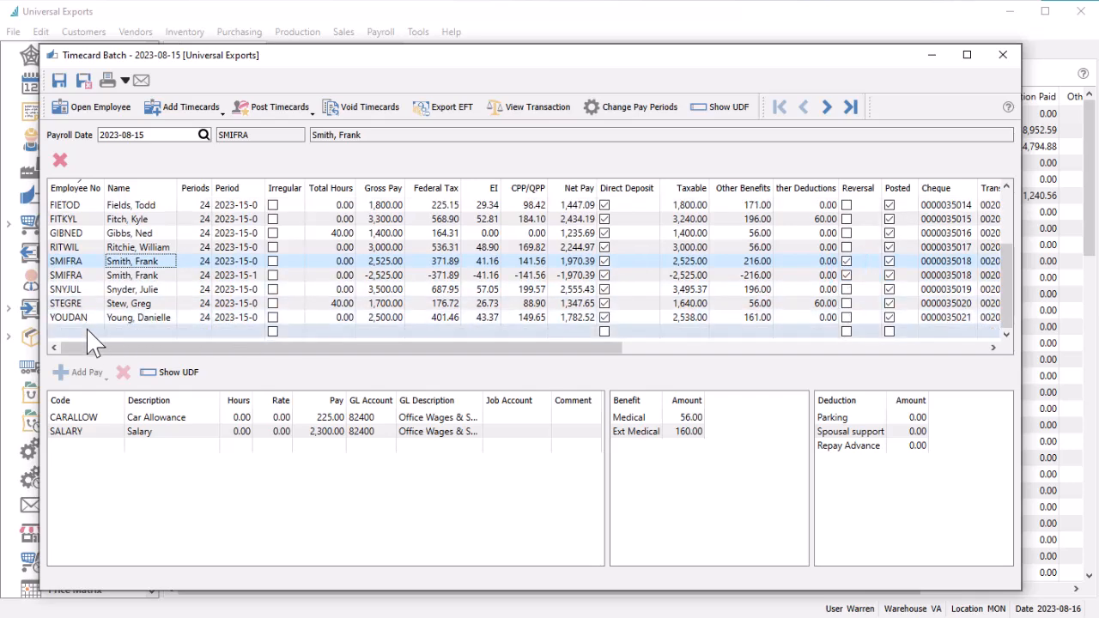
pyautogui.write('SMI')
pyautogui.click(84, 346)
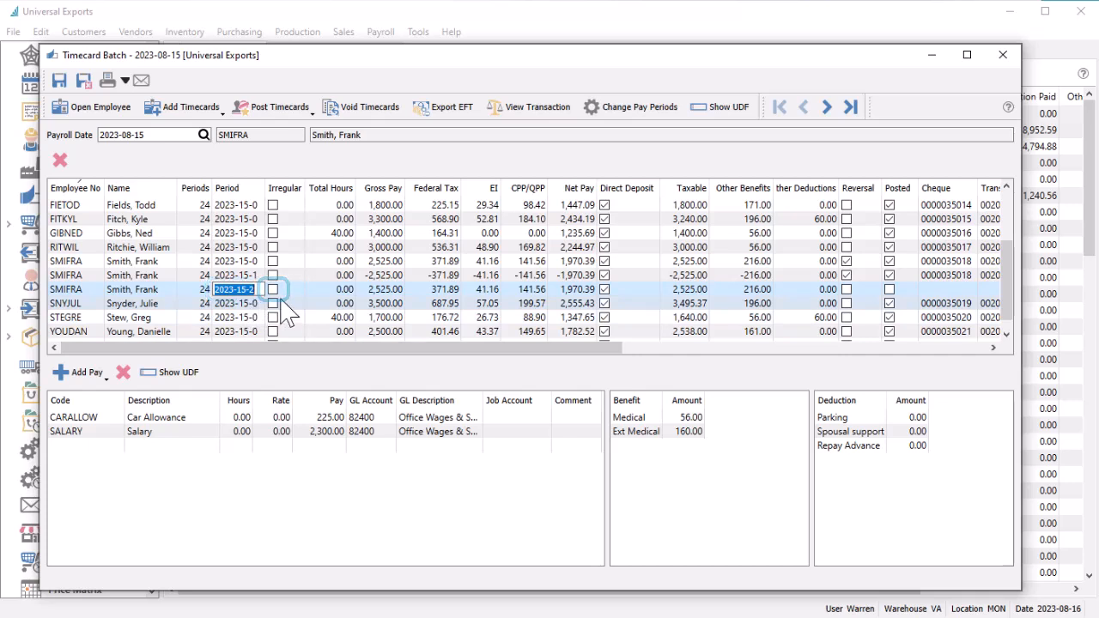
pyautogui.click(83, 79)
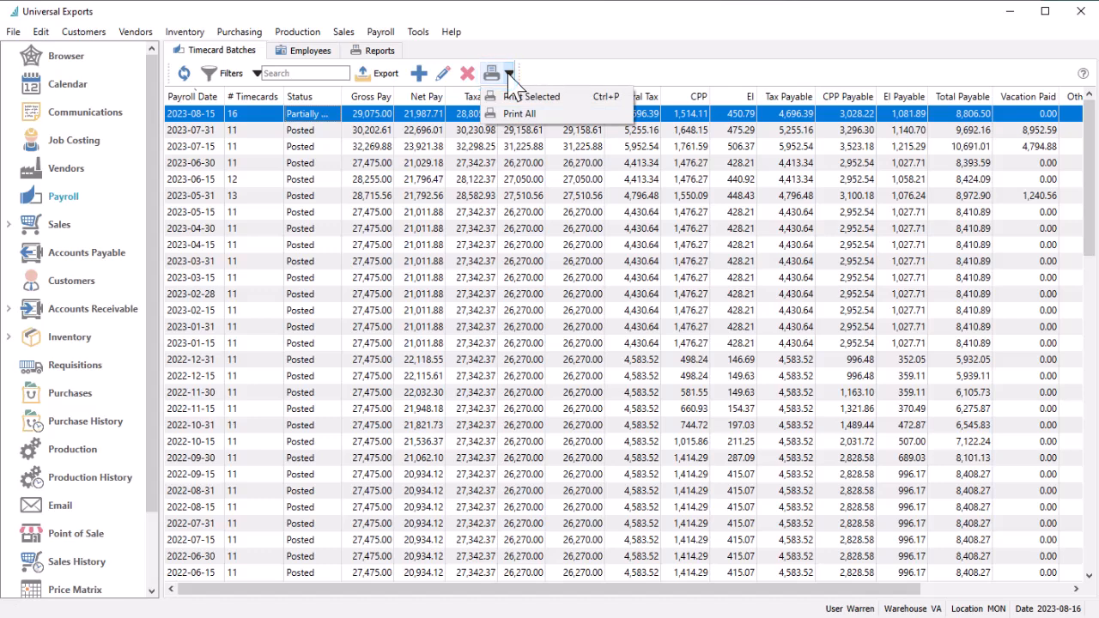
# Print the reports for the selected 2023-08-15 timecard batch.
pyautogui.click(524, 96)
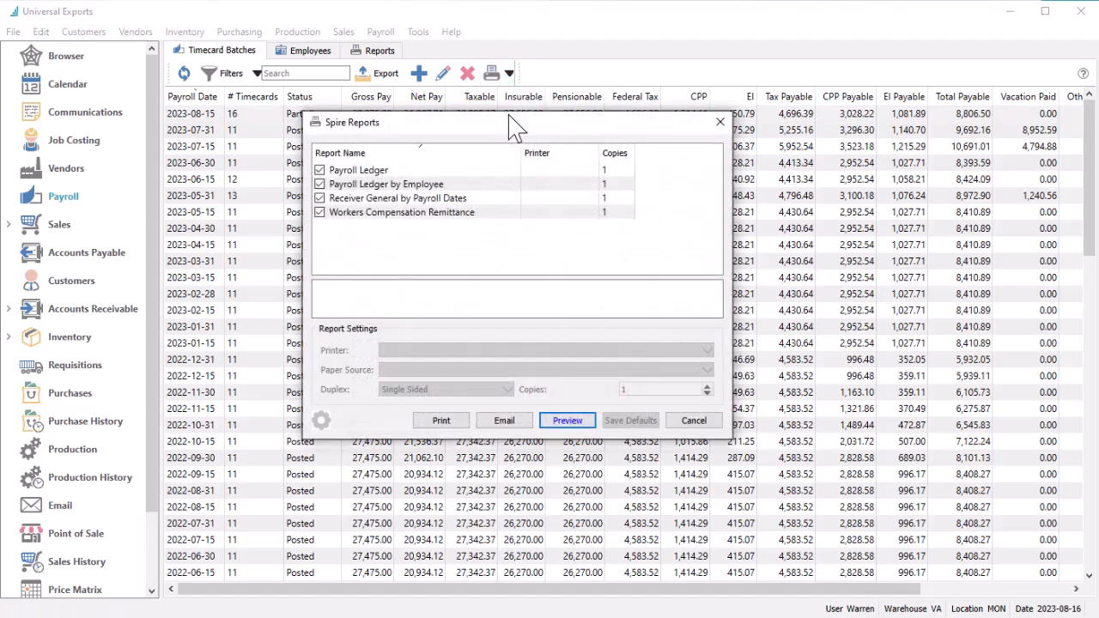